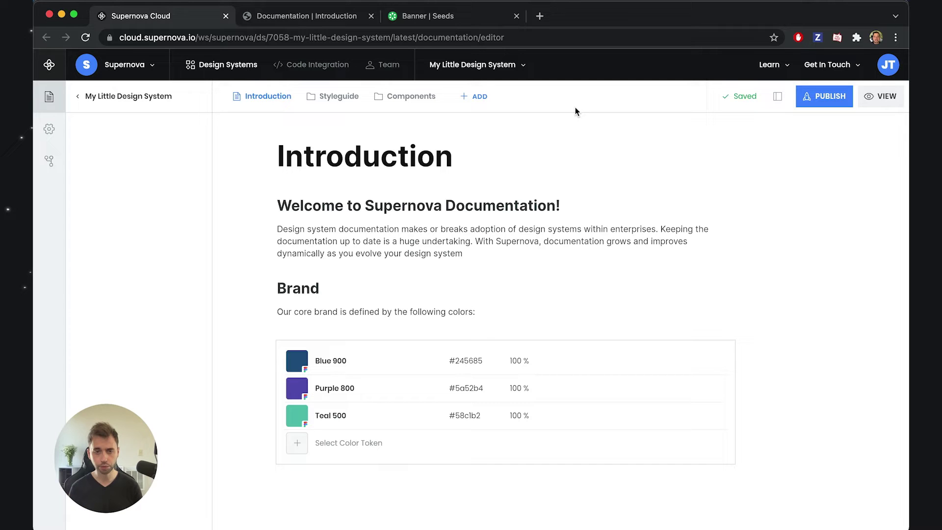
Keep Jiri's Template as the documentation exporter, then view the Seeds Banner page
{"action": "left_click", "coordinate": [44, 132]}
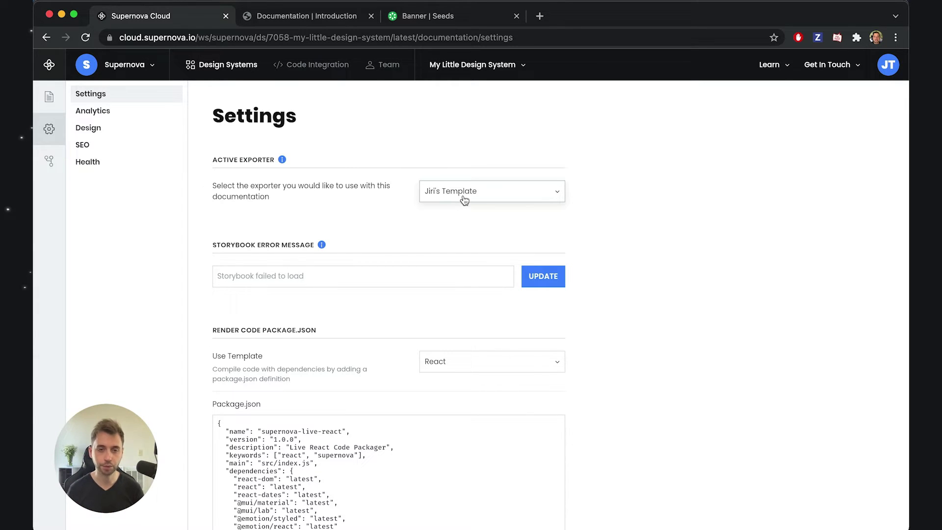
{"action": "left_click", "coordinate": [464, 196]}
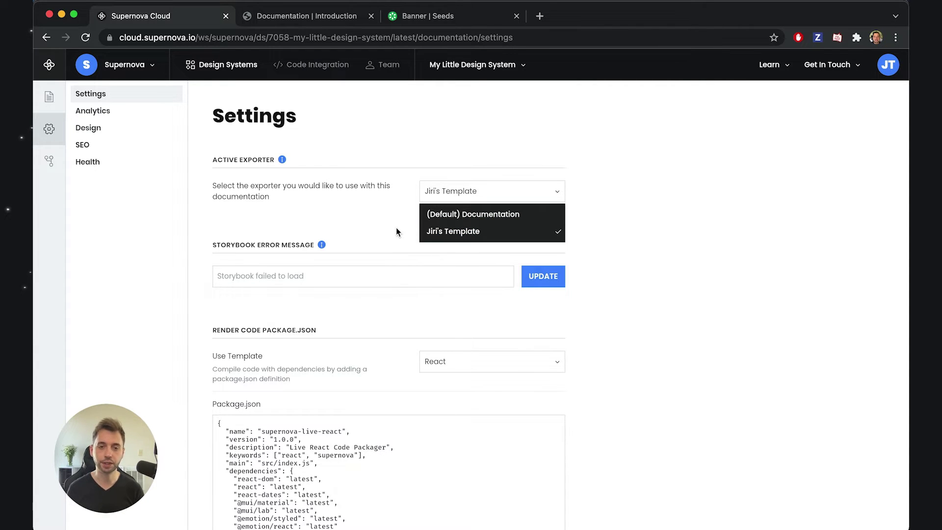
{"action": "left_click", "coordinate": [356, 213]}
{"action": "left_click", "coordinate": [41, 100]}
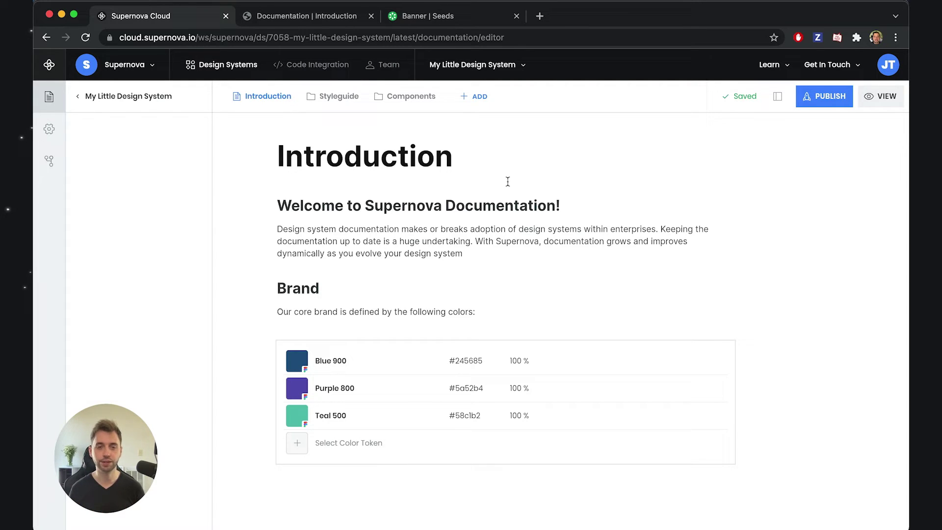
{"action": "left_click", "coordinate": [457, 17]}
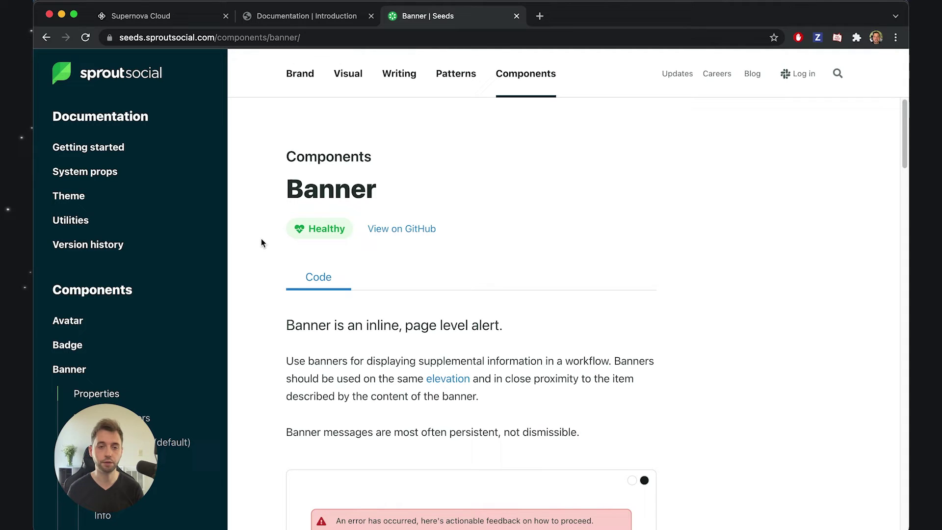
Bring up exporter.json in Visual Studio Code from the Dock
{"action": "mouse_move", "coordinate": [578, 528]}
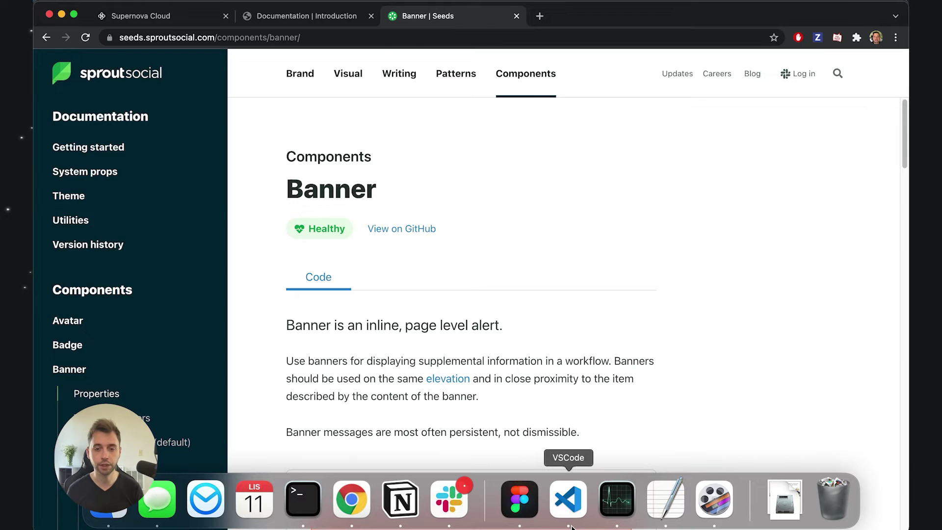
{"action": "left_click", "coordinate": [571, 524]}
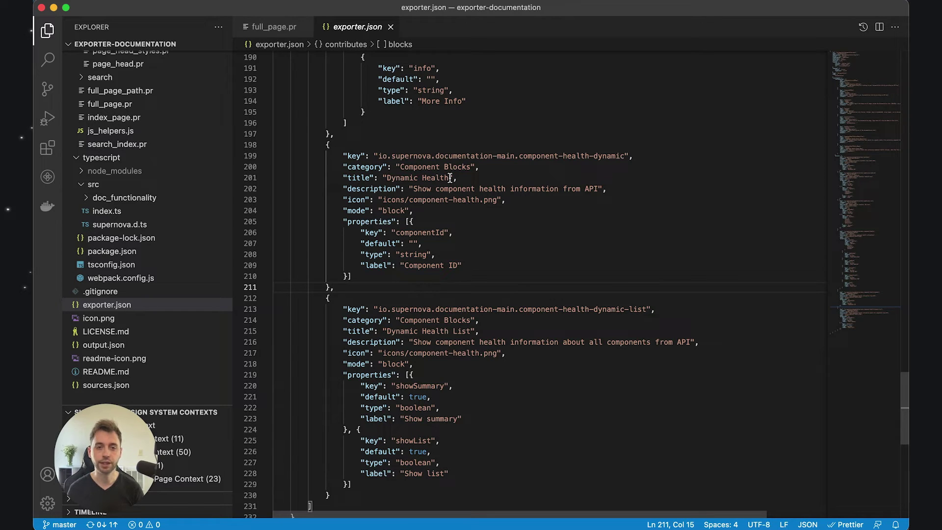
Select componentId in exporter.json's Dynamic Health block, then return to the browser
{"action": "double_click", "coordinate": [416, 232]}
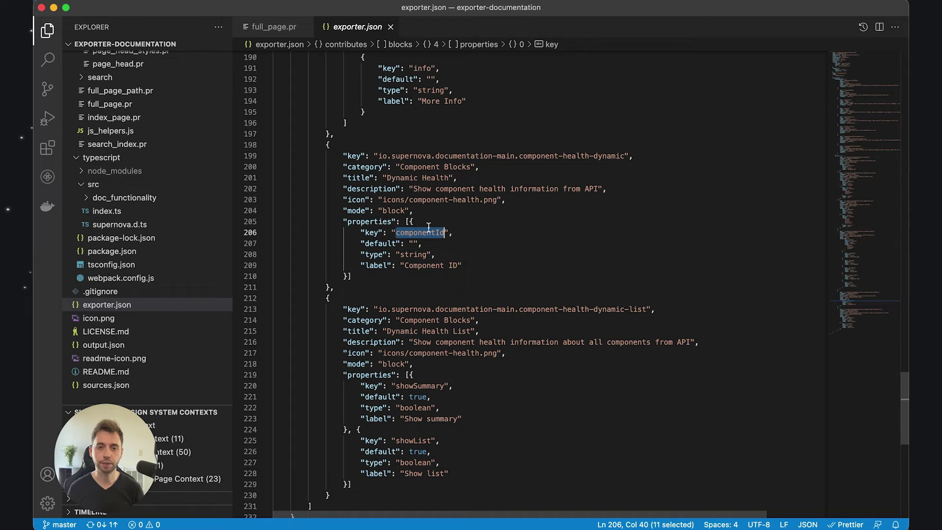
{"action": "left_click", "coordinate": [368, 515]}
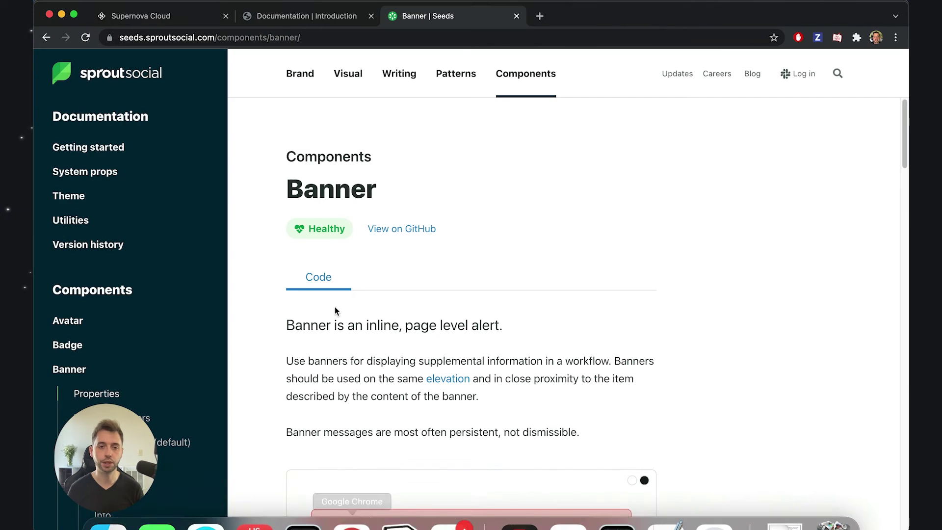
Insert a Dynamic Health block via /dyna on a new line below the Button title
{"action": "left_click", "coordinate": [205, 17]}
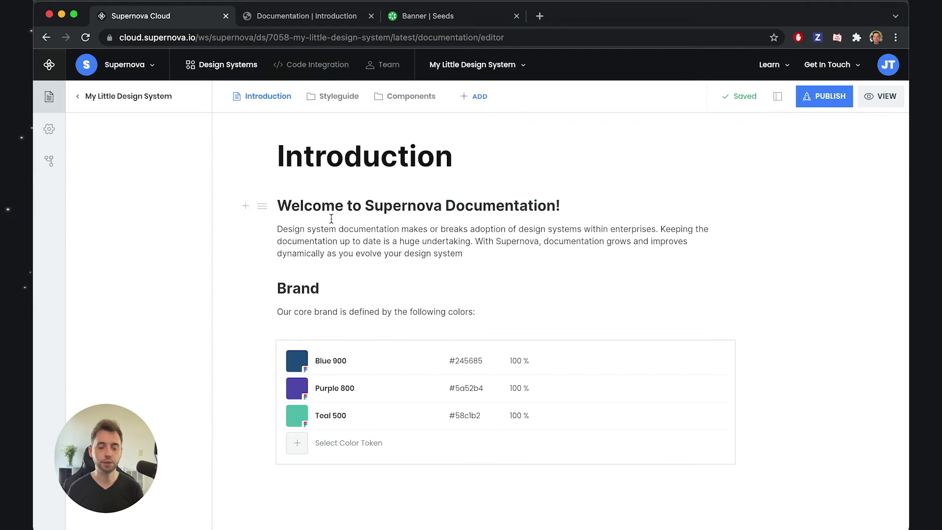
{"action": "left_click", "coordinate": [410, 96]}
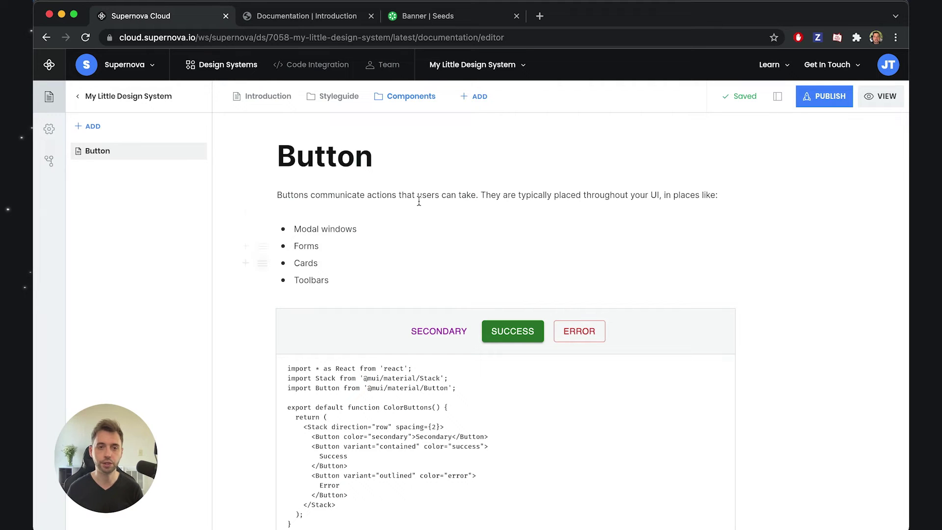
{"action": "left_click", "coordinate": [406, 160]}
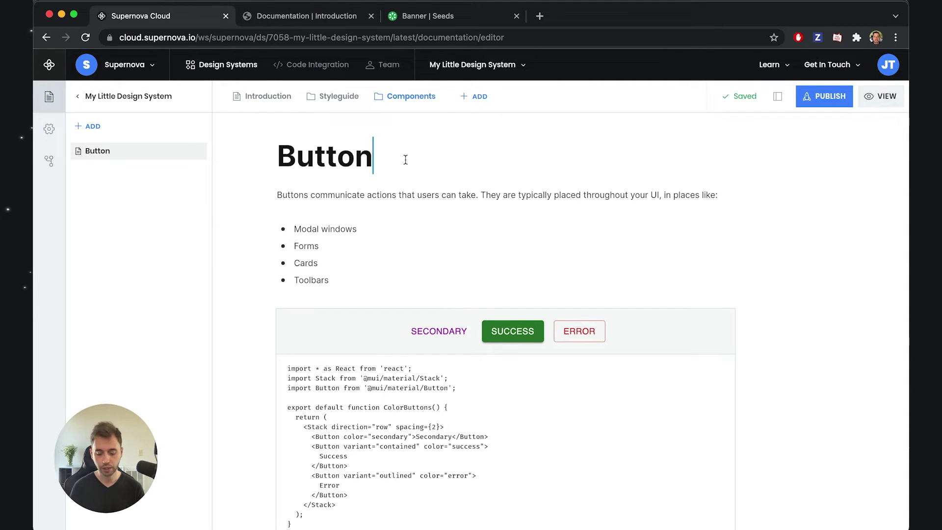
{"action": "key", "text": "Return"}
{"action": "type", "text": "/"}
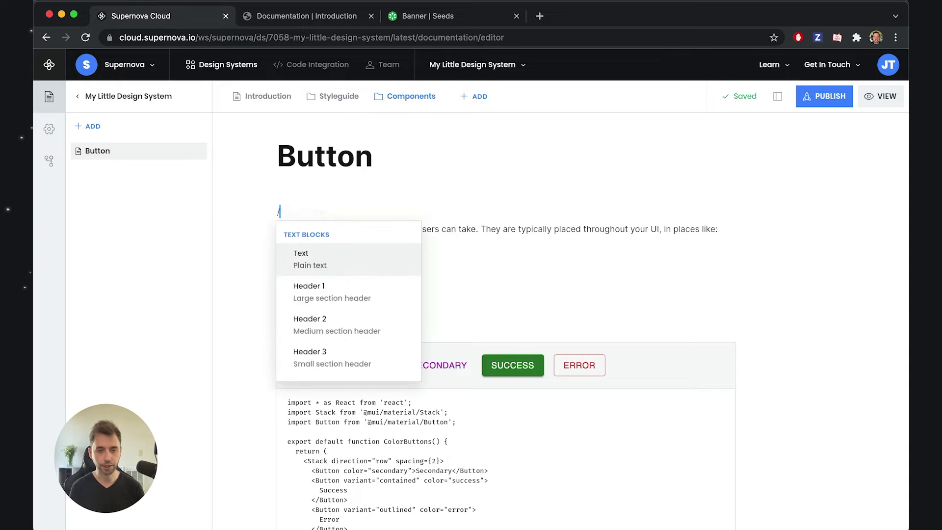
{"action": "type", "text": "dyna"}
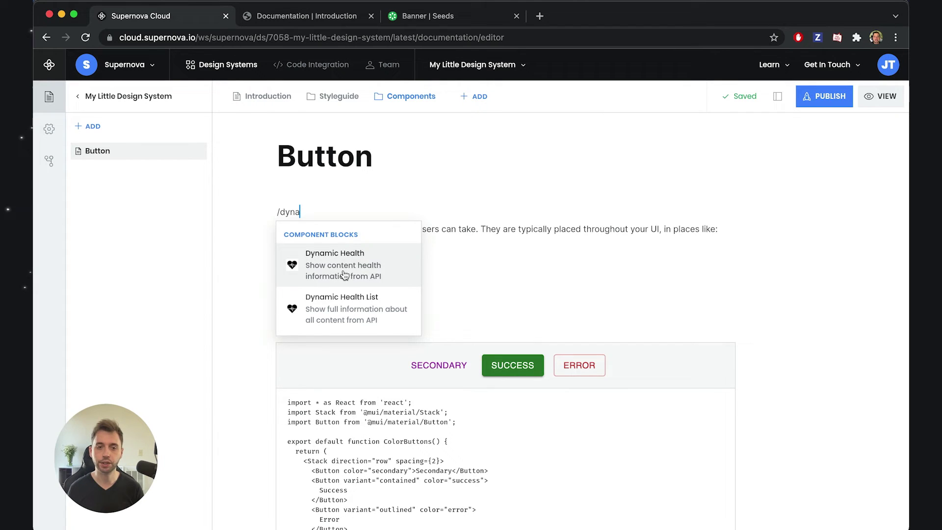
{"action": "left_click", "coordinate": [343, 272]}
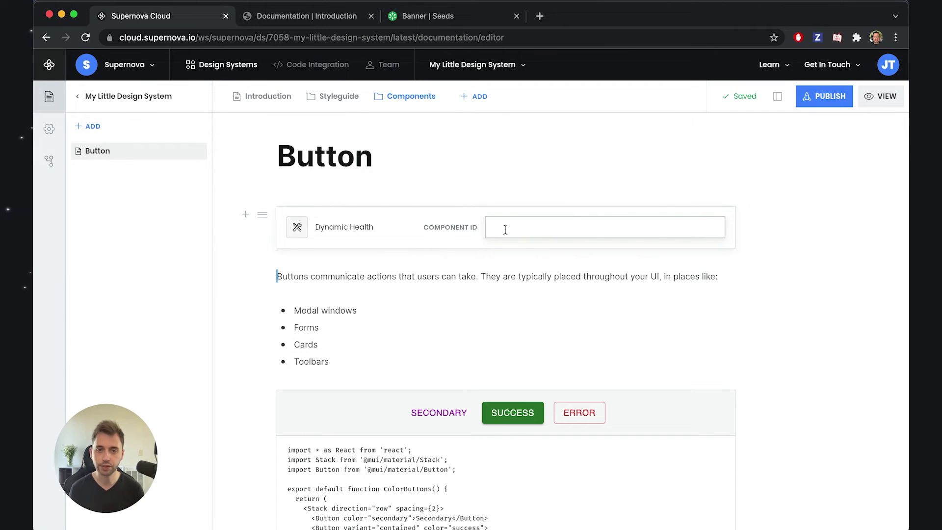
Copy 'Button' from cell A3 of the Component Health sheet, then return to the Banner tab
{"action": "key", "text": "ctrl+t"}
{"action": "type", "text": "component"}
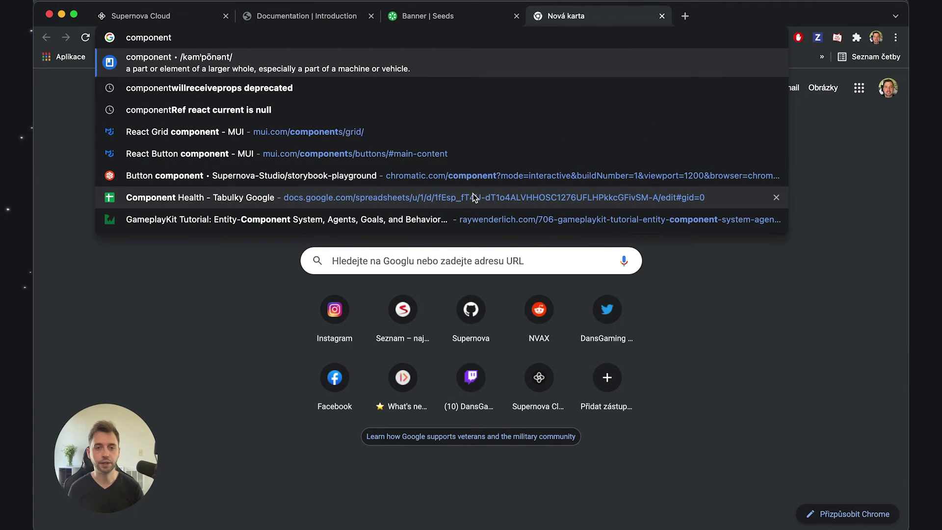
{"action": "left_click", "coordinate": [475, 199]}
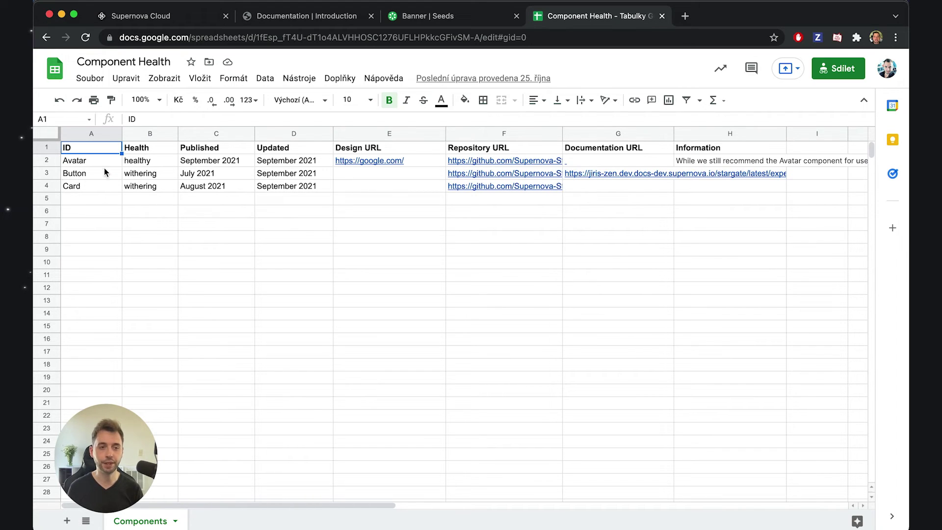
{"action": "double_click", "coordinate": [78, 172]}
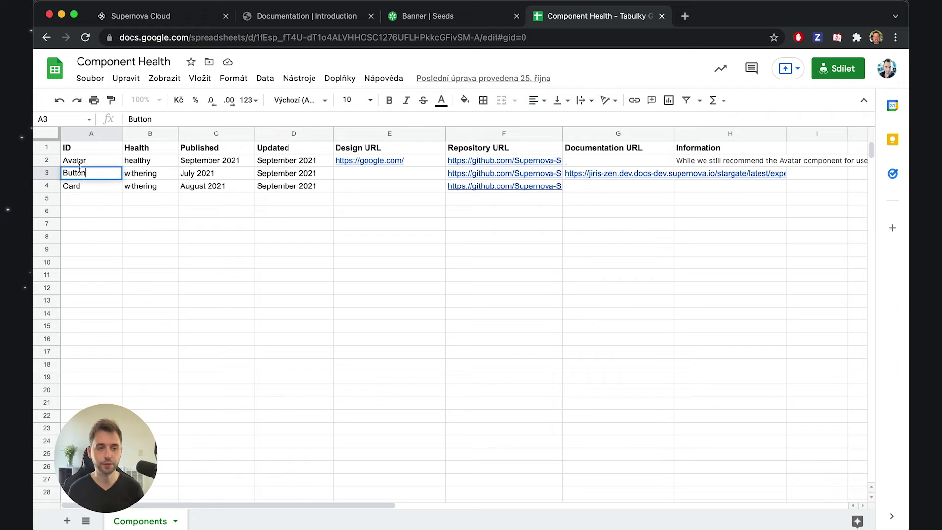
{"action": "key", "text": "super+a"}
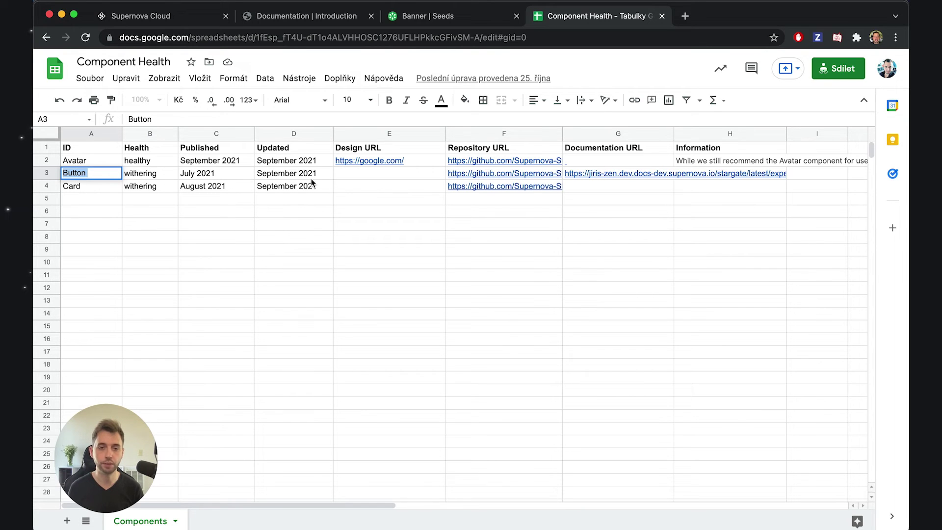
{"action": "left_click", "coordinate": [581, 237]}
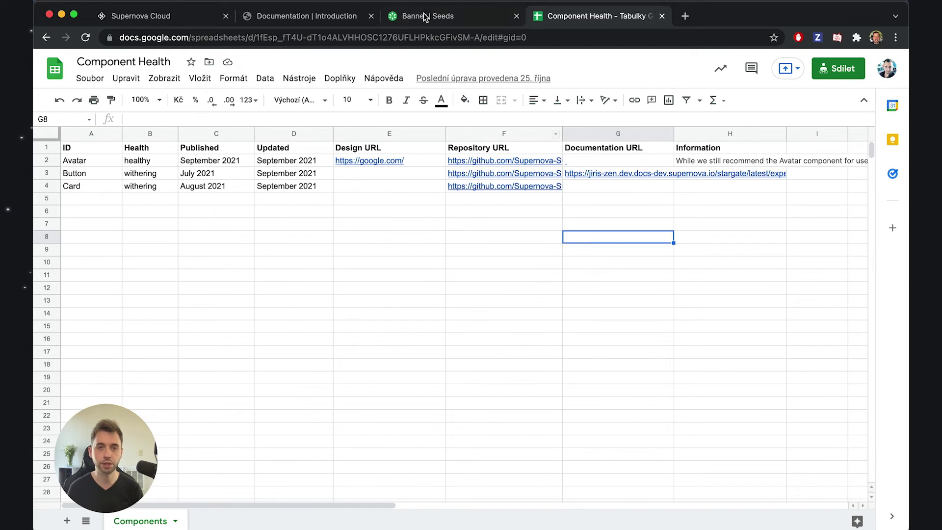
{"action": "left_click", "coordinate": [425, 16]}
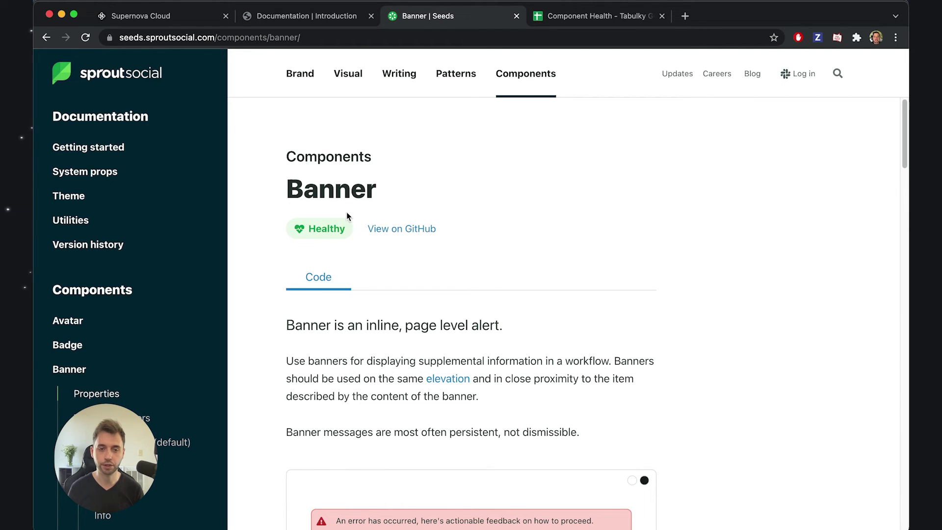
View and close the Seeds Healthy status details, then return to the Supernova editor
{"action": "left_click", "coordinate": [305, 233]}
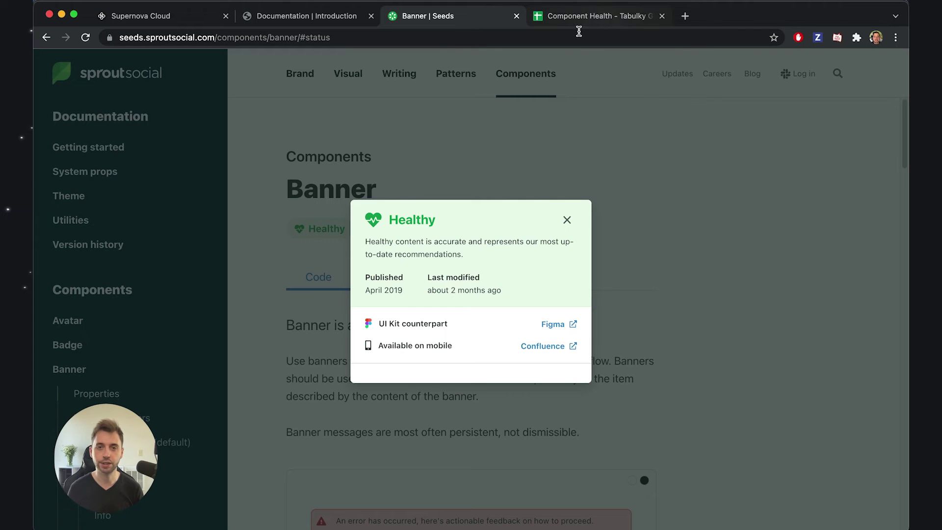
{"action": "left_click", "coordinate": [657, 292]}
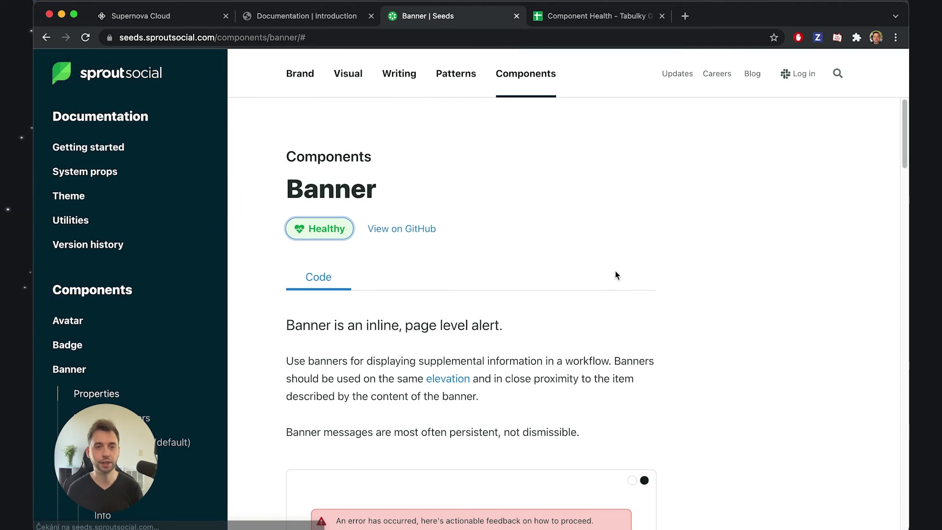
{"action": "left_click", "coordinate": [178, 17]}
Enter 'Button' as the Dynamic Health block's Component ID and publish the documentation
{"action": "left_click", "coordinate": [579, 232]}
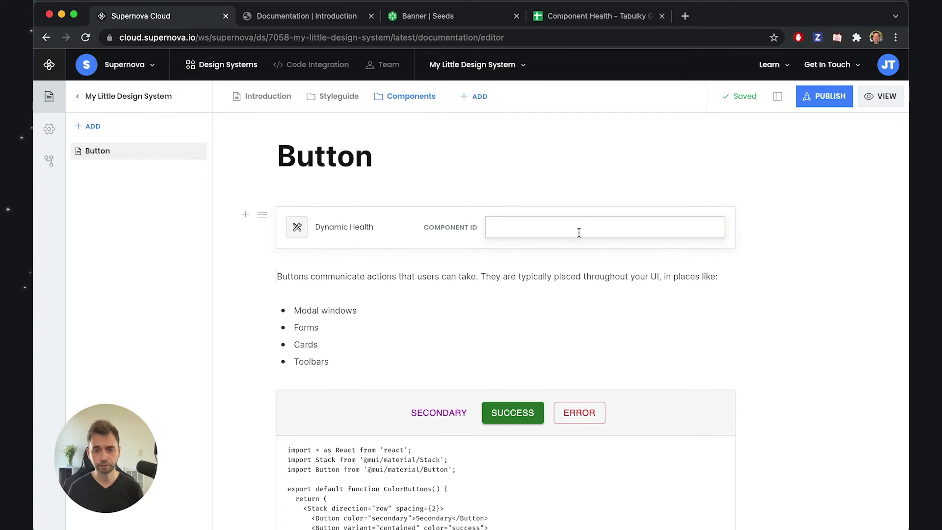
{"action": "type", "text": "Button"}
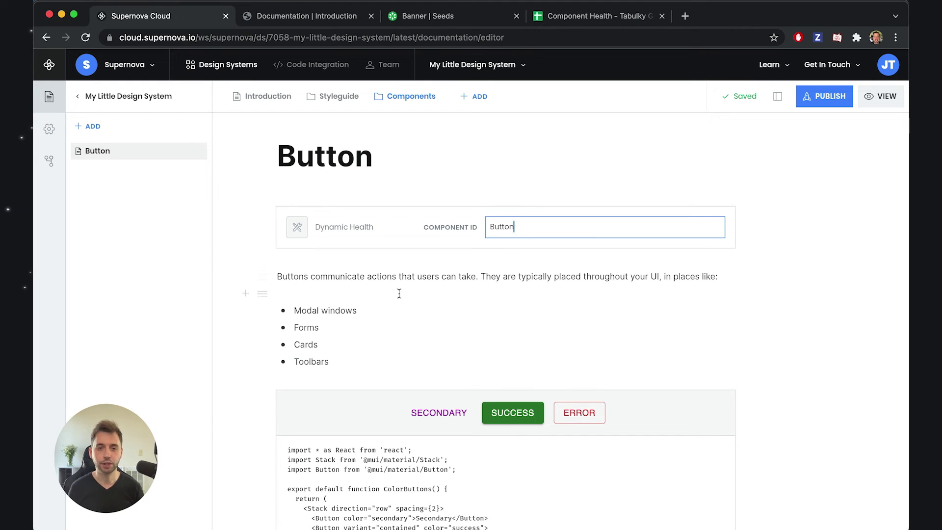
{"action": "left_click", "coordinate": [817, 97]}
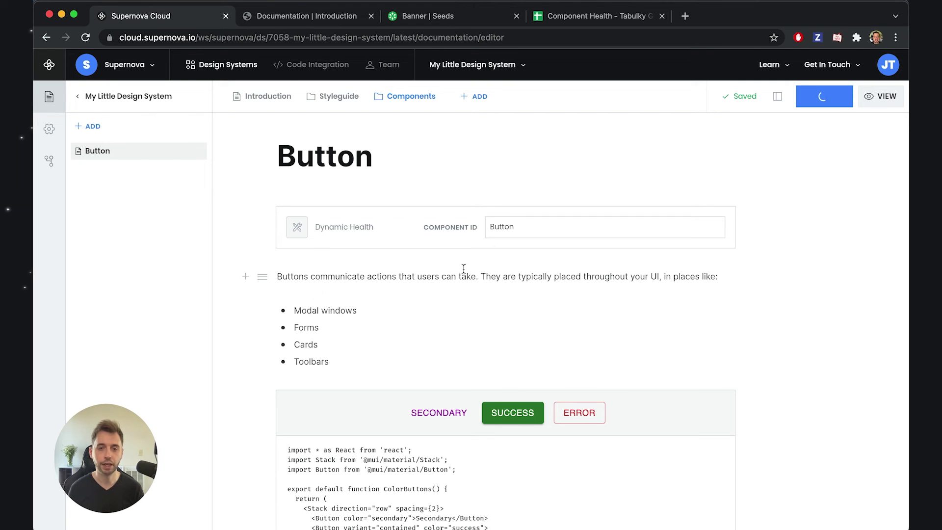
Compare the Seeds Banner page with the editor, then open the published Button documentation
{"action": "left_click", "coordinate": [421, 19]}
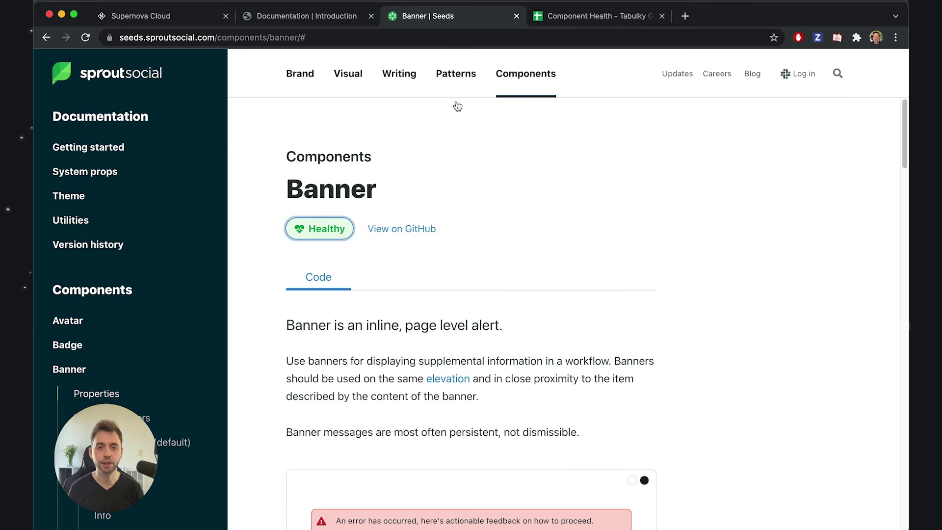
{"action": "left_click", "coordinate": [185, 18]}
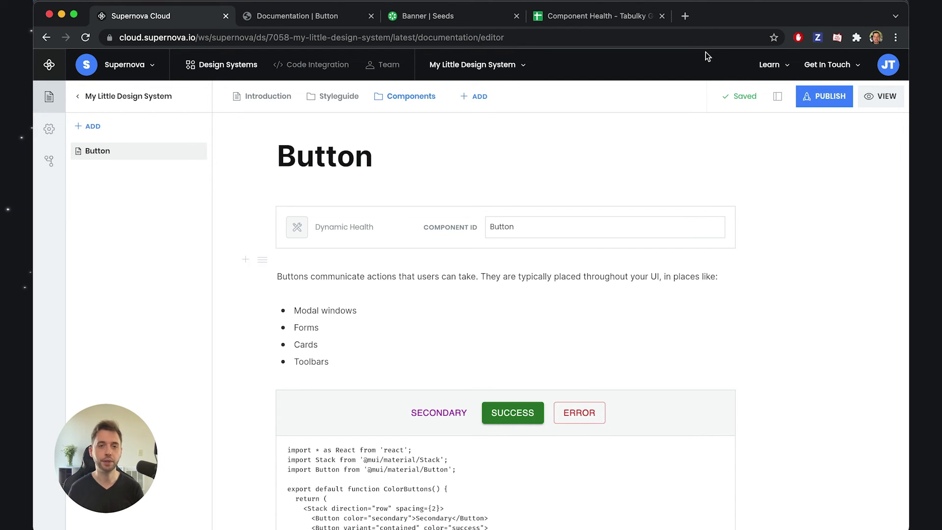
{"action": "left_click", "coordinate": [485, 19]}
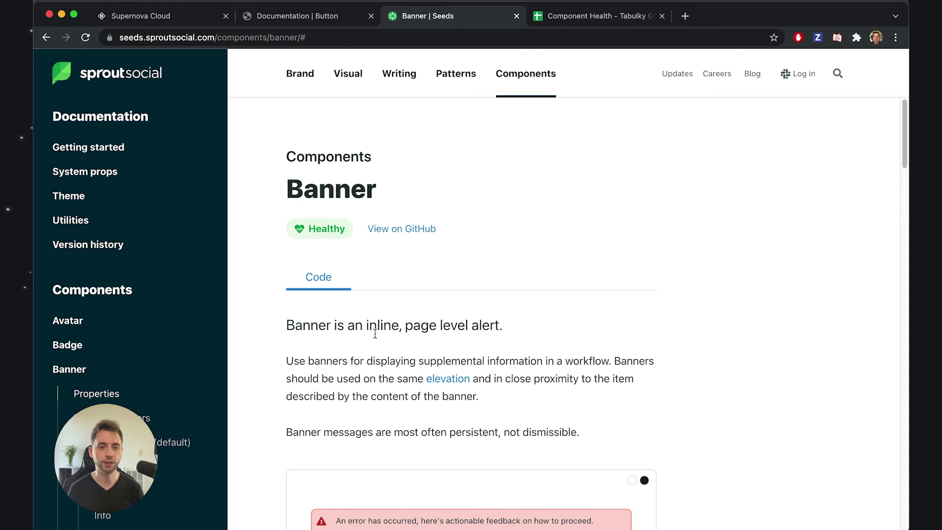
{"action": "left_click", "coordinate": [291, 18]}
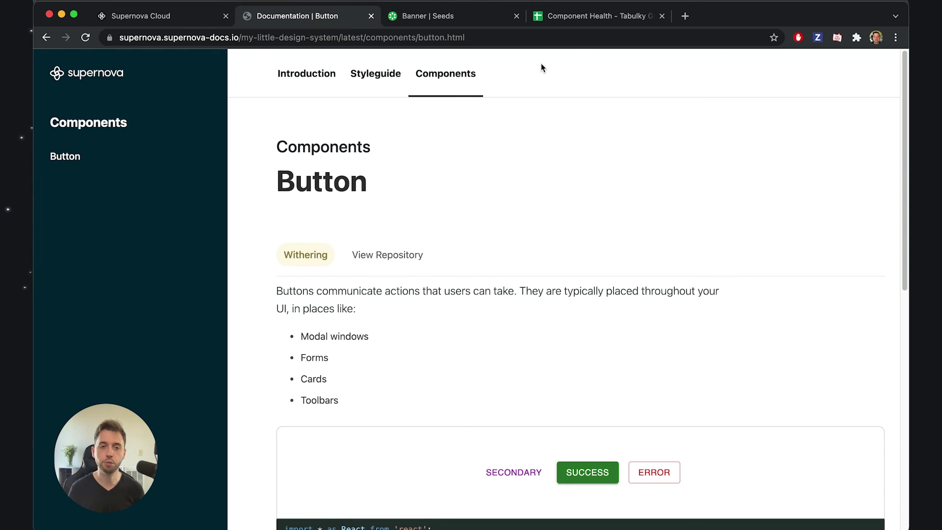
Change the Button health value in cell B3 from withering to healthy
{"action": "left_click", "coordinate": [569, 16]}
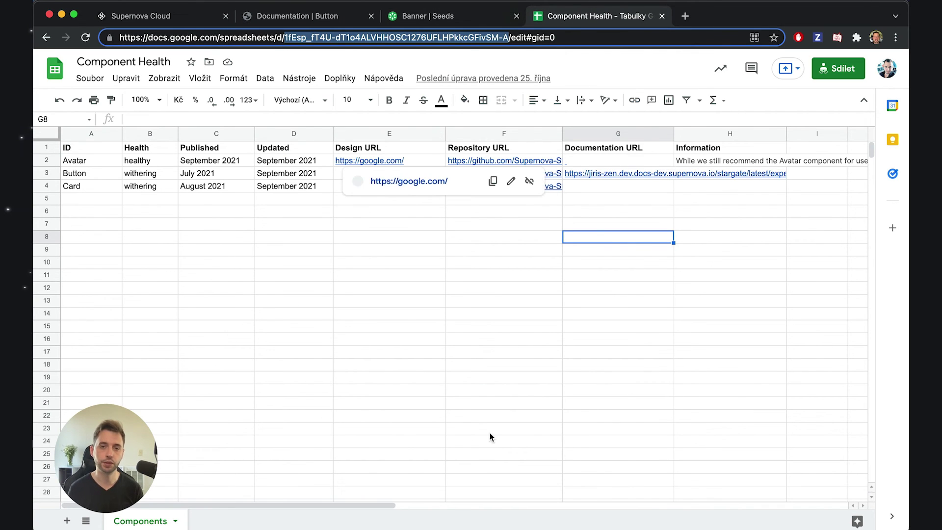
{"action": "double_click", "coordinate": [151, 177]}
{"action": "double_click", "coordinate": [151, 177]}
{"action": "type", "text": "healthy"}
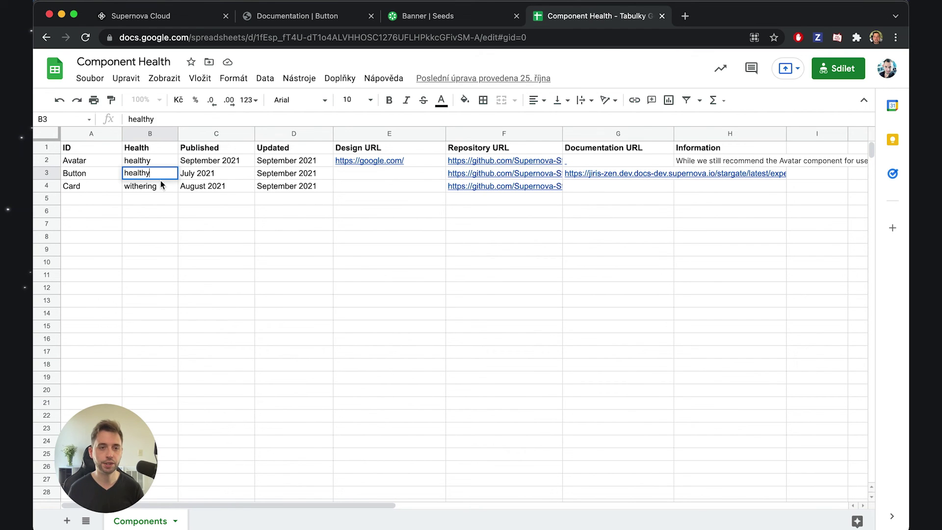
{"action": "left_click", "coordinate": [253, 265]}
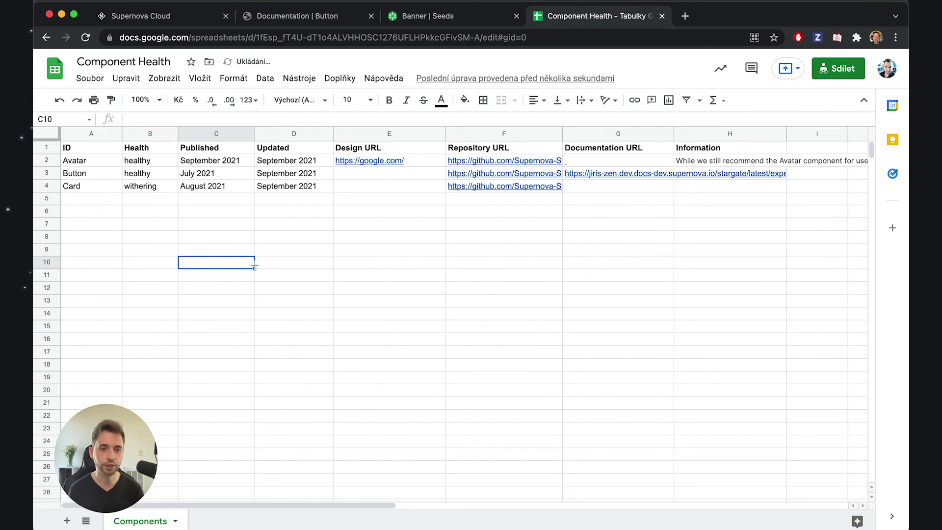
Change cell D3's Updated month from September to November, then return to the Button docs
{"action": "double_click", "coordinate": [267, 174]}
{"action": "double_click", "coordinate": [271, 172]}
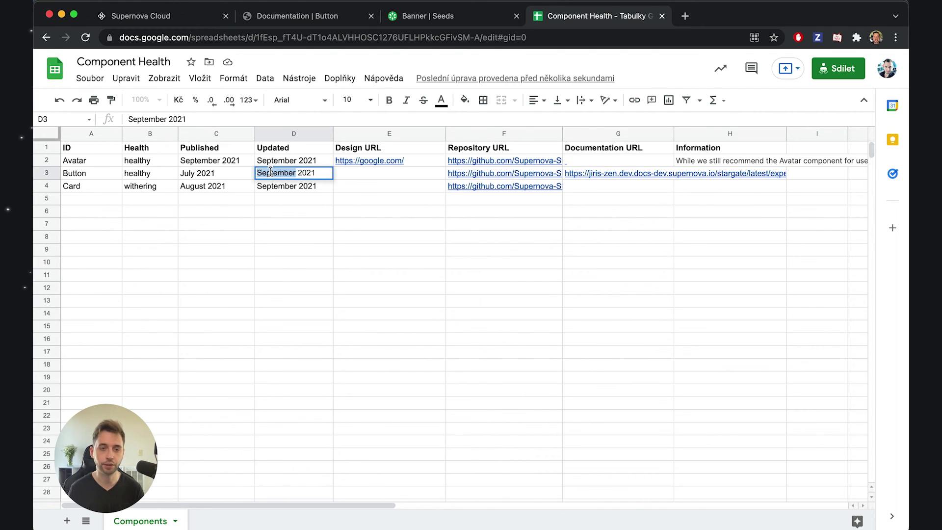
{"action": "type", "text": "November"}
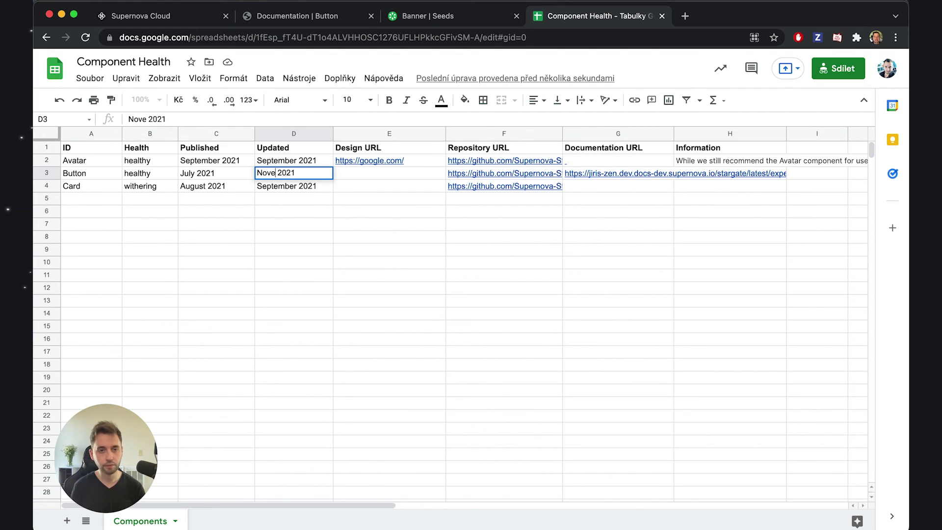
{"action": "left_click", "coordinate": [259, 224]}
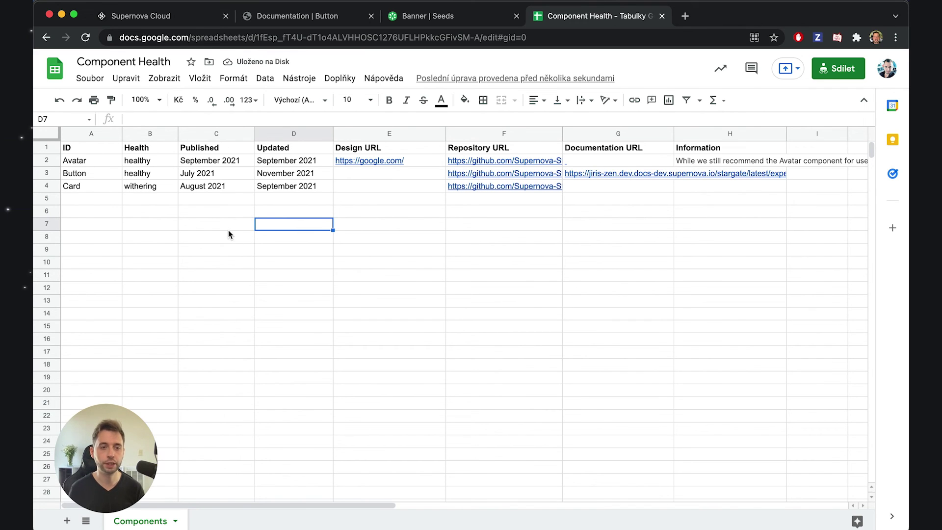
{"action": "left_click", "coordinate": [284, 21]}
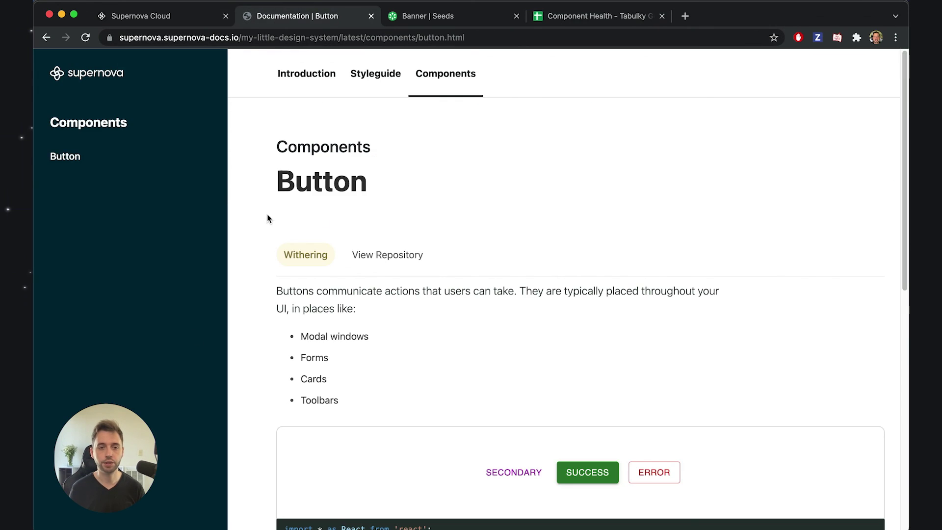
Republish from Supernova, reload the live Button page and open its Healthy badge details
{"action": "left_click", "coordinate": [187, 14]}
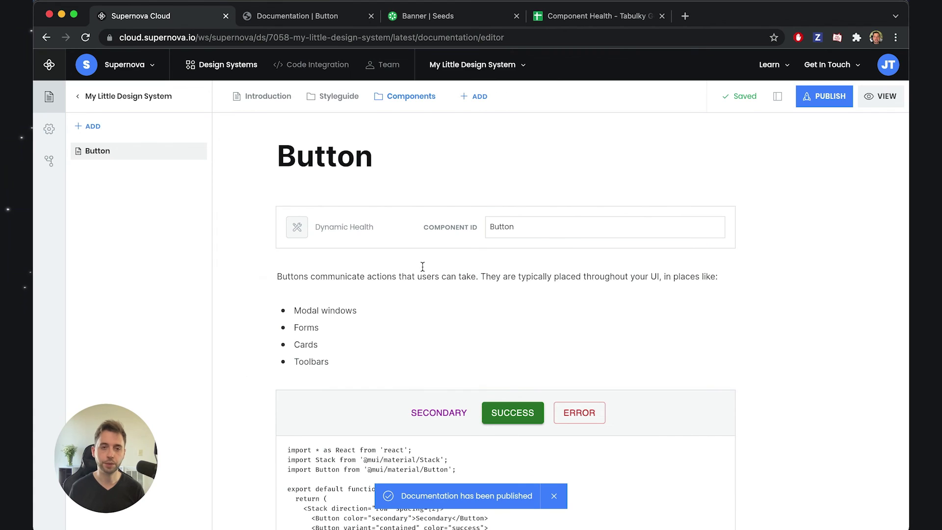
{"action": "left_click", "coordinate": [295, 22]}
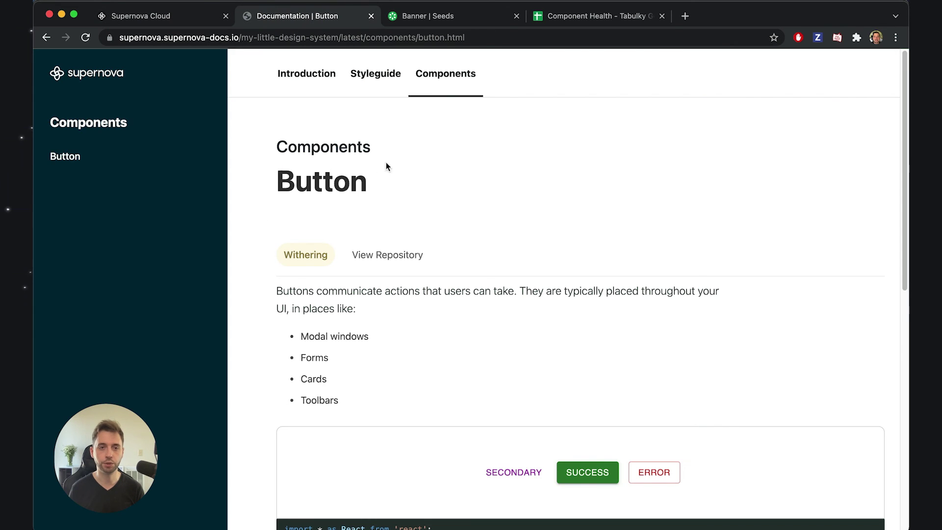
{"action": "key", "text": "super+r"}
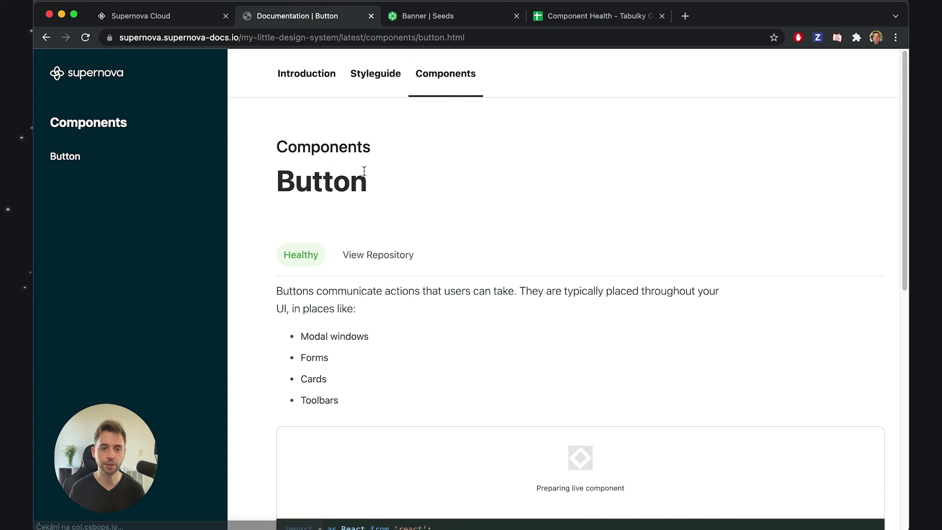
{"action": "left_click", "coordinate": [301, 259]}
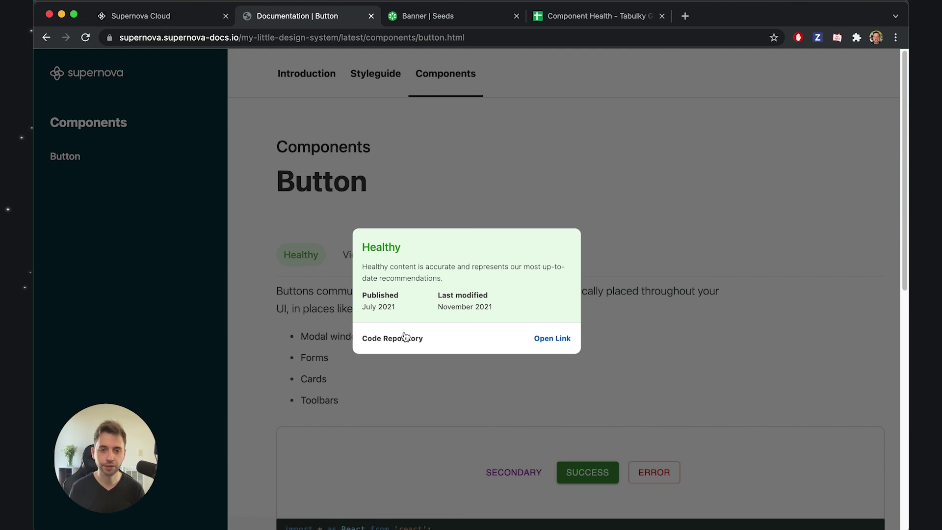